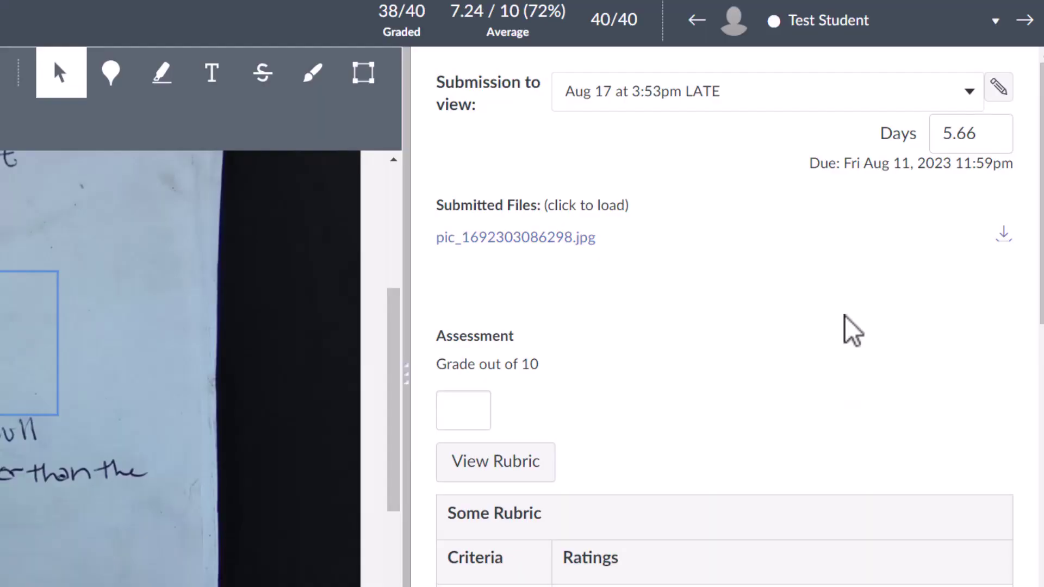
- Show the full rubric in SpeedGrader and give Critical Score 2 pts Full Marks
scroll(851, 331, "down", 5)
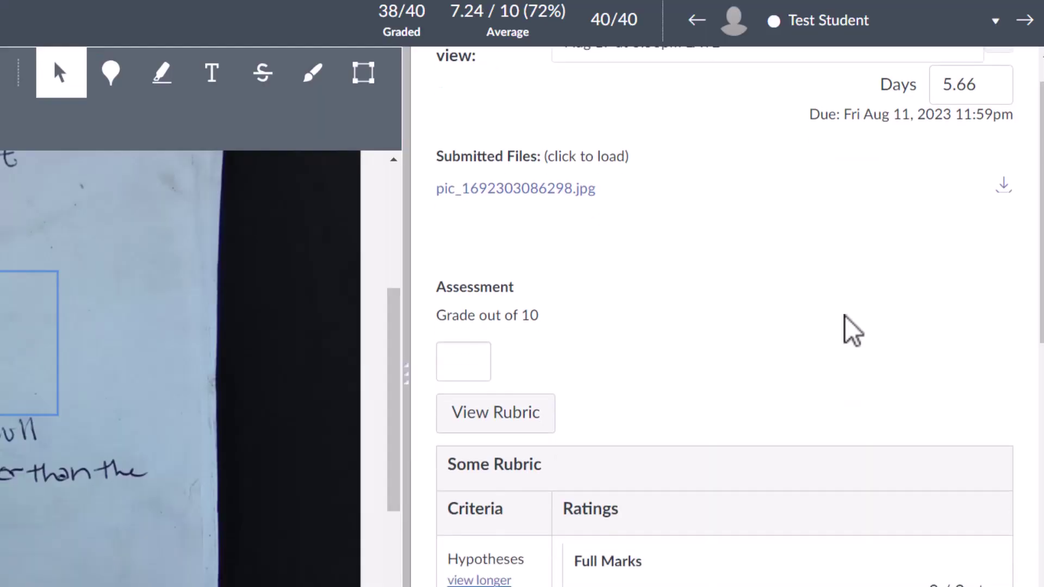
left_click(530, 190)
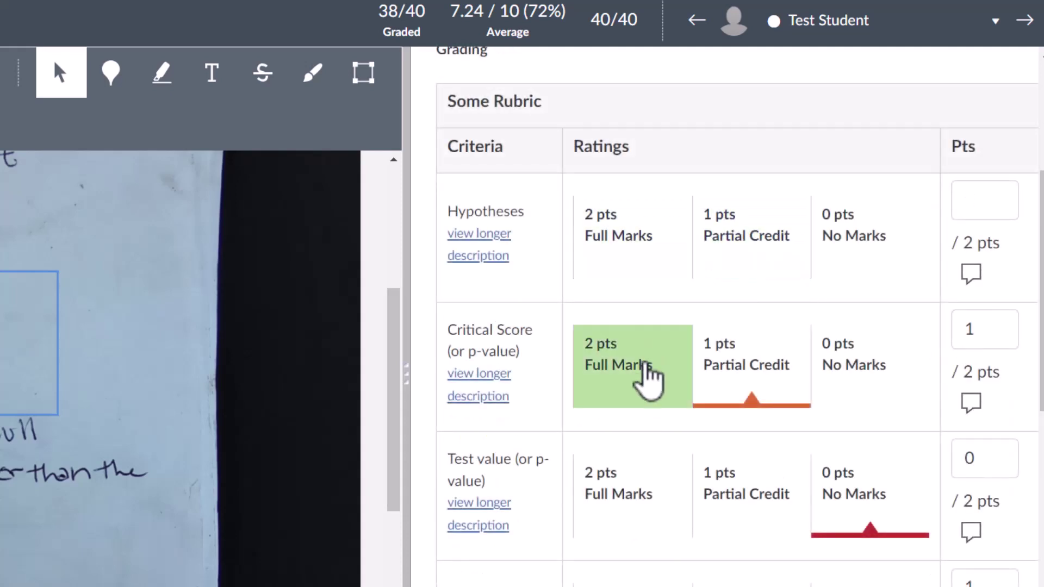
left_click(648, 370)
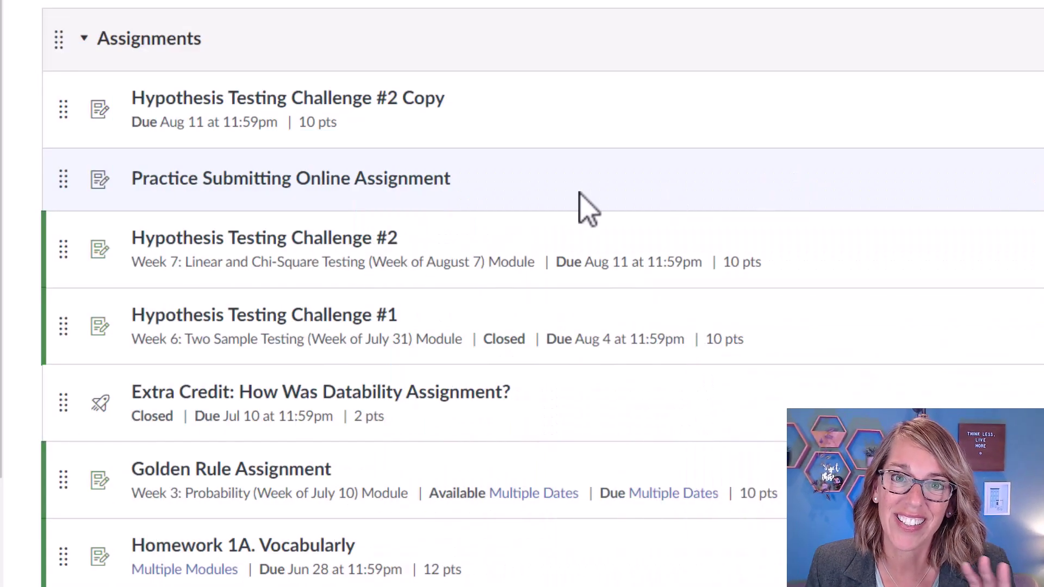
- Open the Hypothesis Testing Challenge #2 Copy assignment and scroll down to its rubric area
scroll(368, 227, "up", 2)
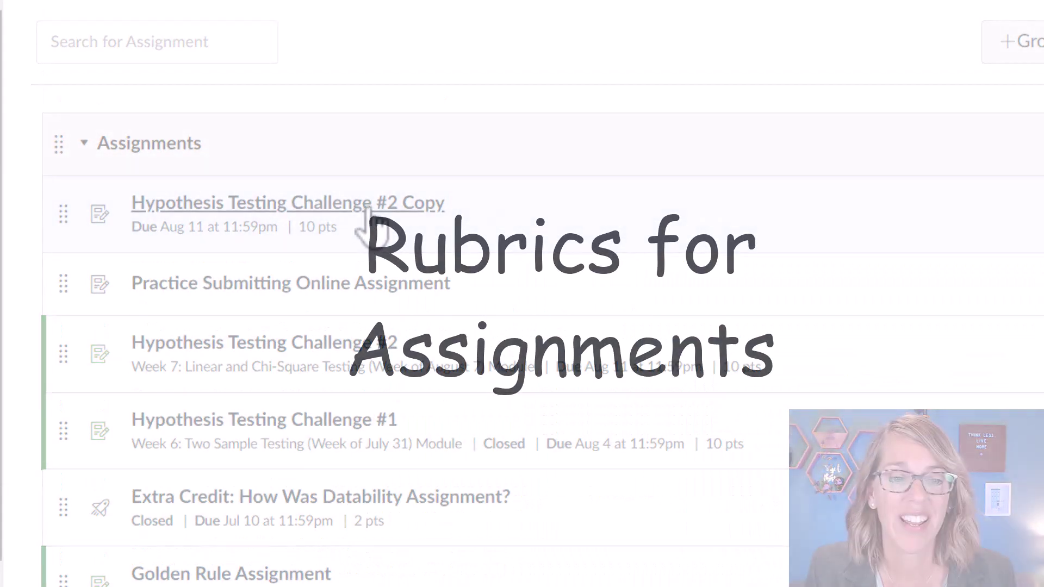
left_click(369, 208)
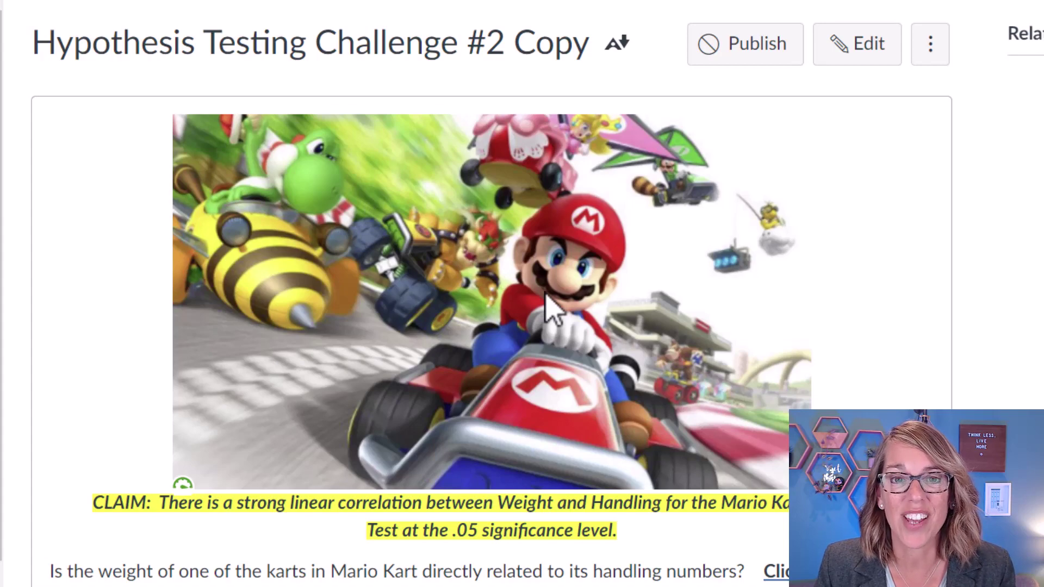
scroll(545, 293, "down", 20)
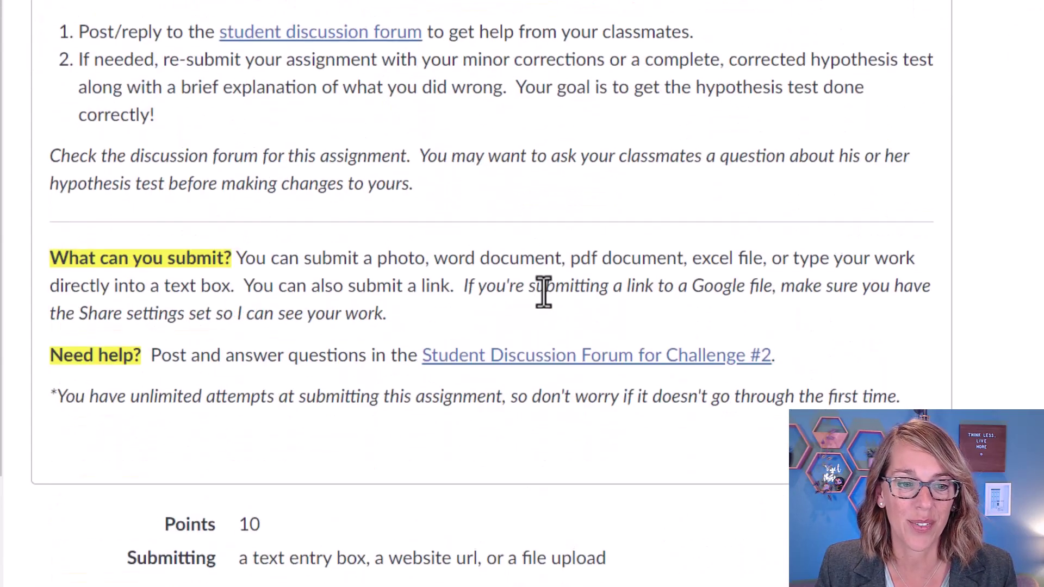
scroll(544, 294, "down", 4)
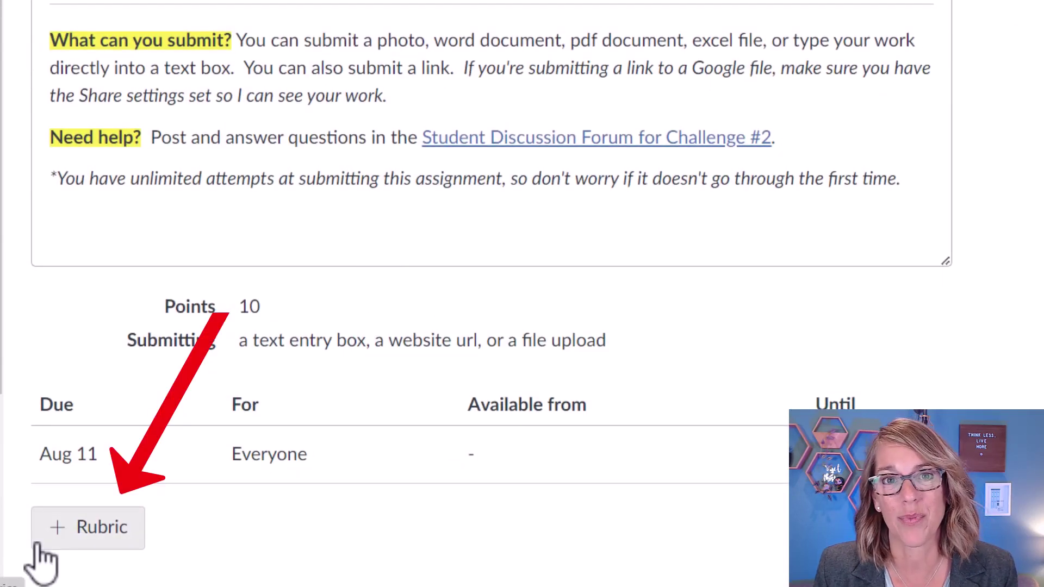
left_click(109, 536)
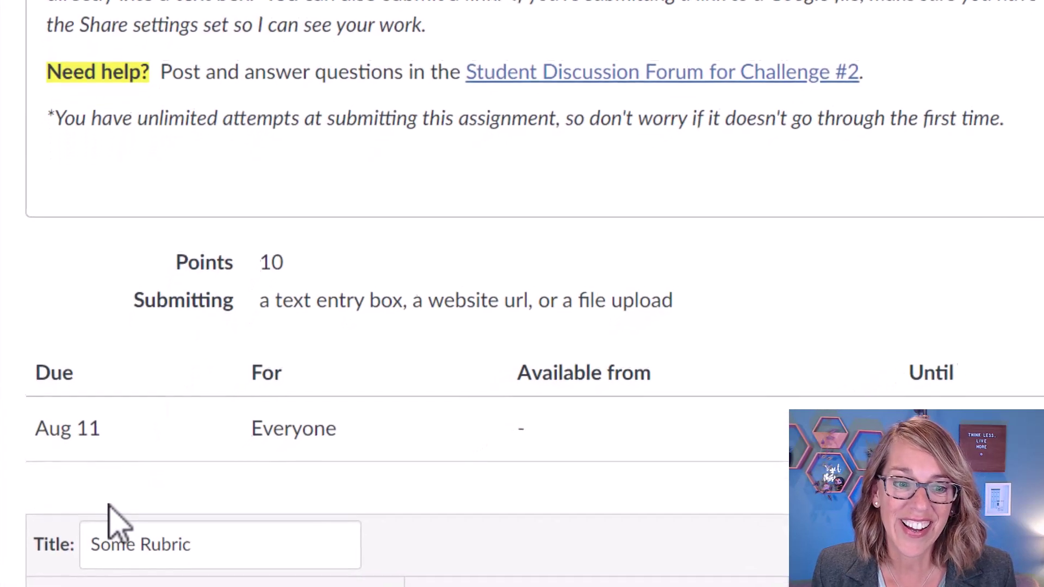
scroll(333, 380, "down", 4)
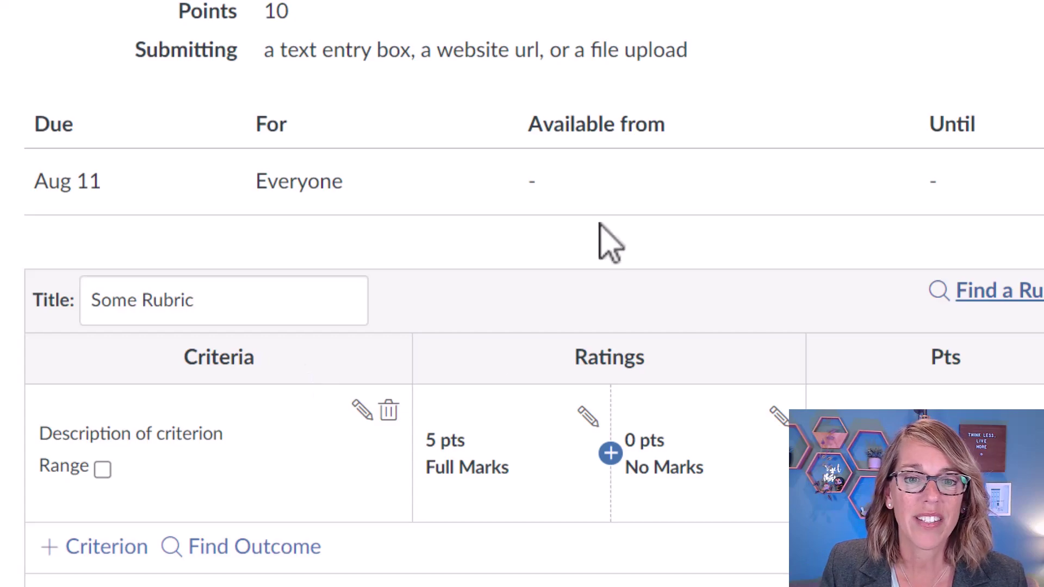
scroll(682, 186, "up", 9)
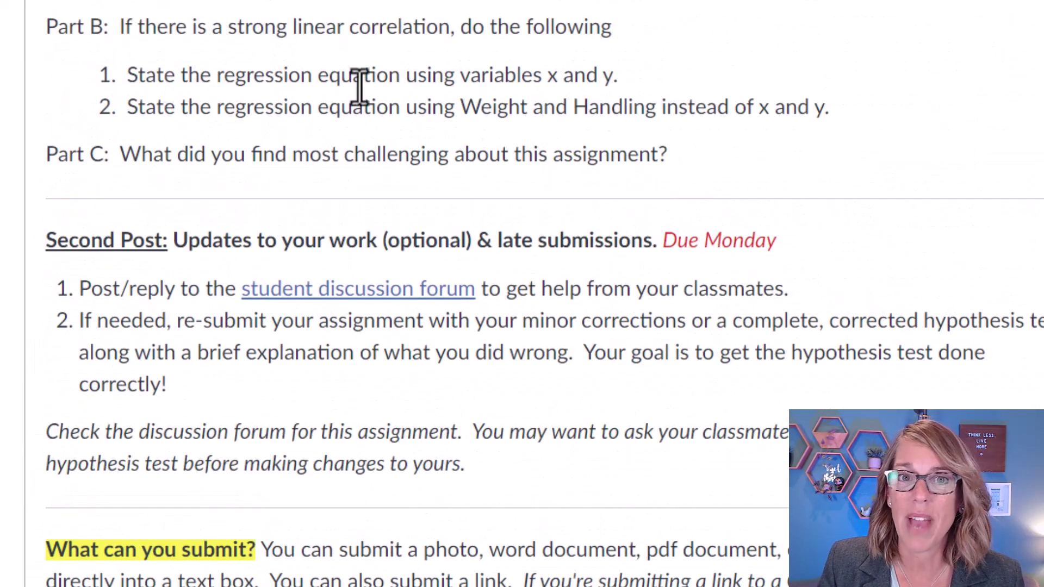
scroll(511, 100, "up", 2)
scroll(646, 115, "down", 16)
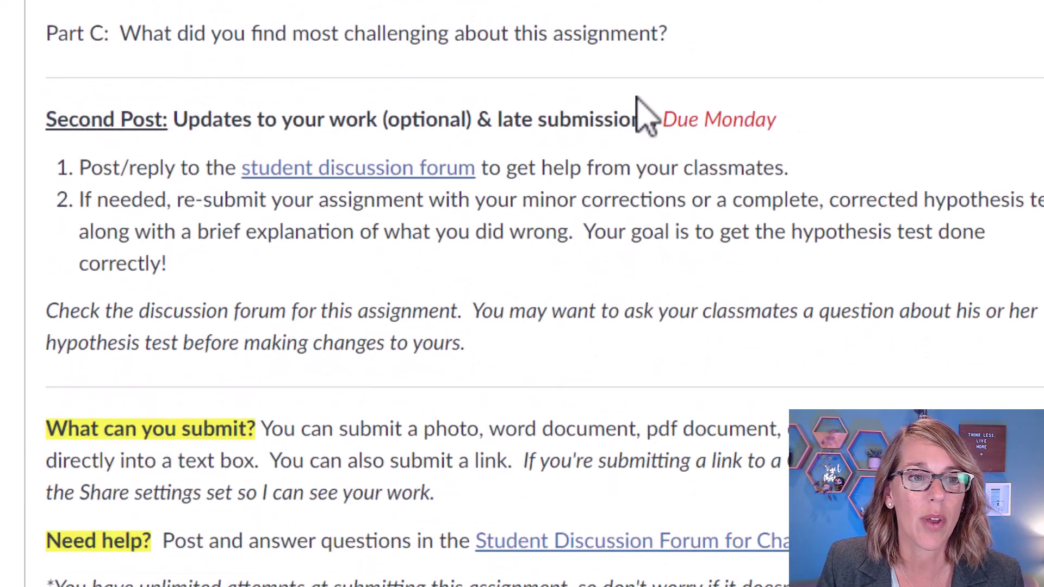
scroll(643, 112, "down", 4)
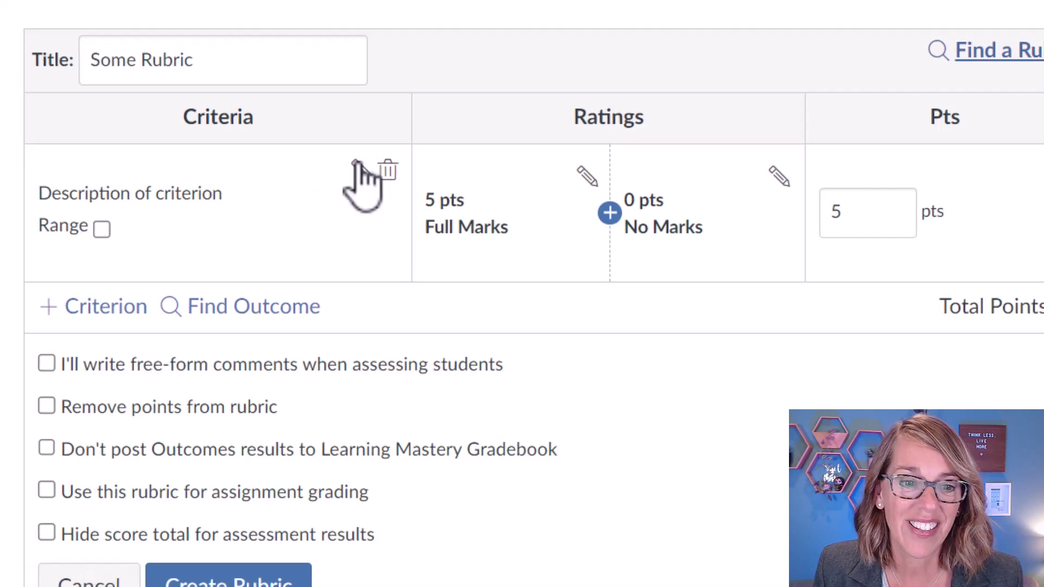
- Rename the rubric's first criterion to 'A.1 Hypotheses' and update it
left_click(361, 166)
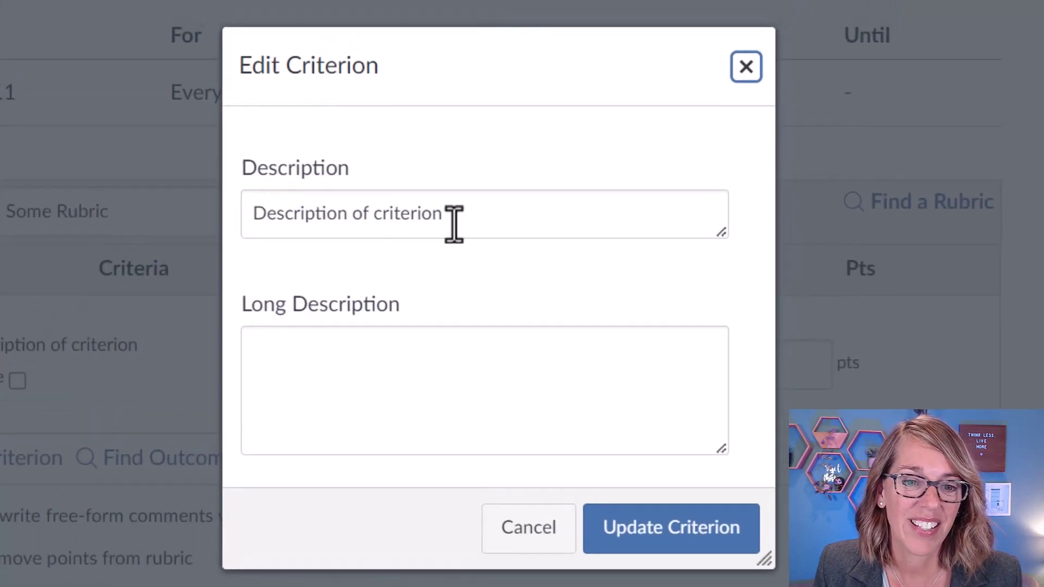
left_click_drag(454, 224, 163, 239)
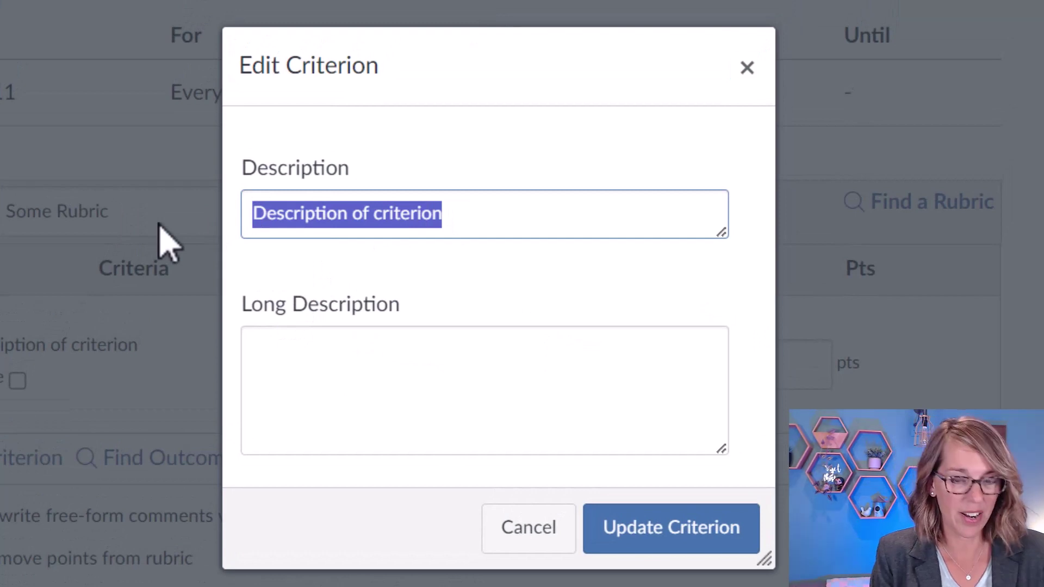
type("A.1 Hypotheses")
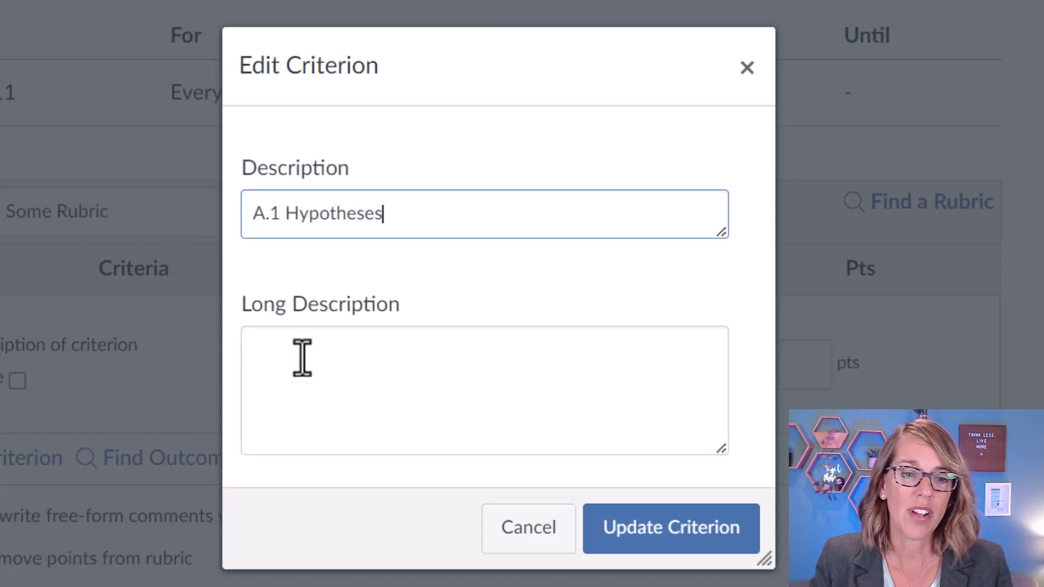
left_click(298, 353)
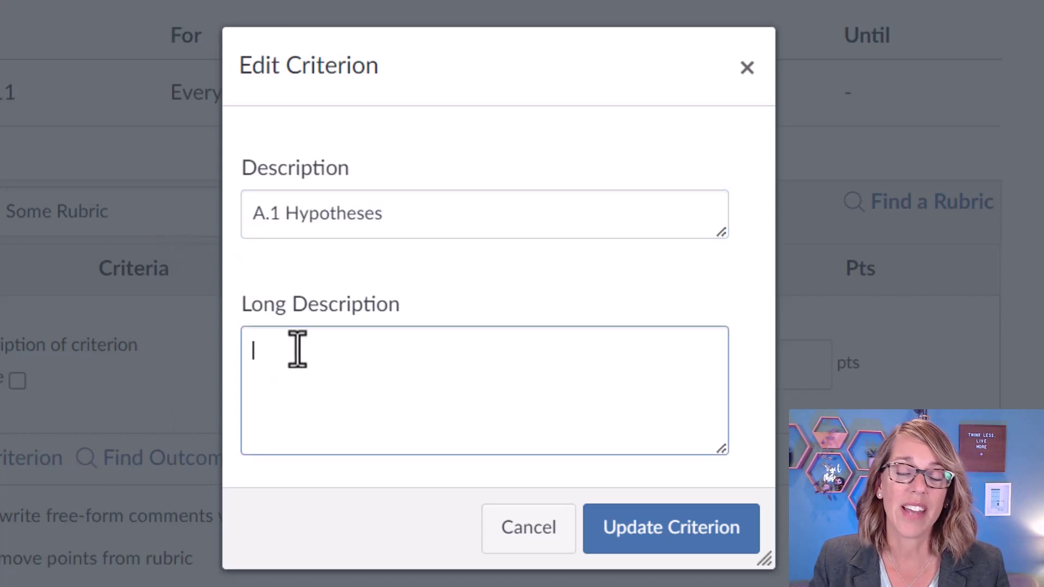
left_click(688, 524)
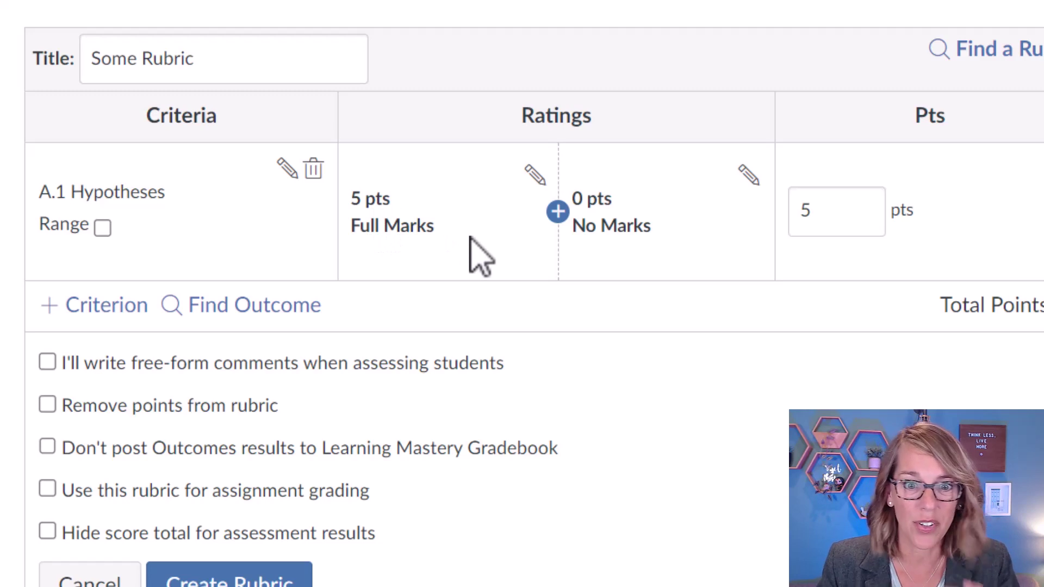
- Make A.1 Hypotheses worth 2 pts and add a 1 pt 'Partially correct' middle rating
double_click(803, 212)
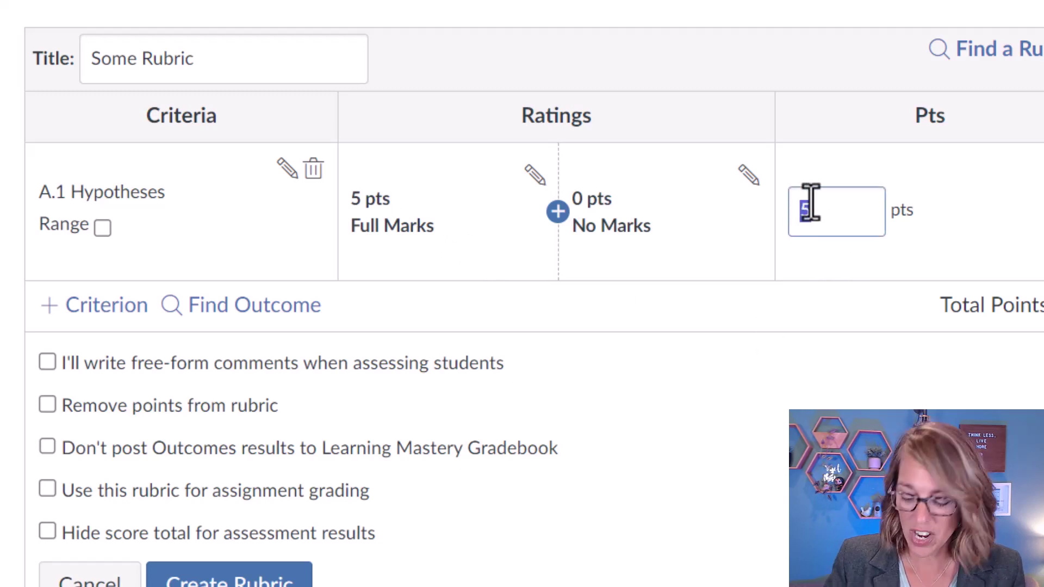
type("2")
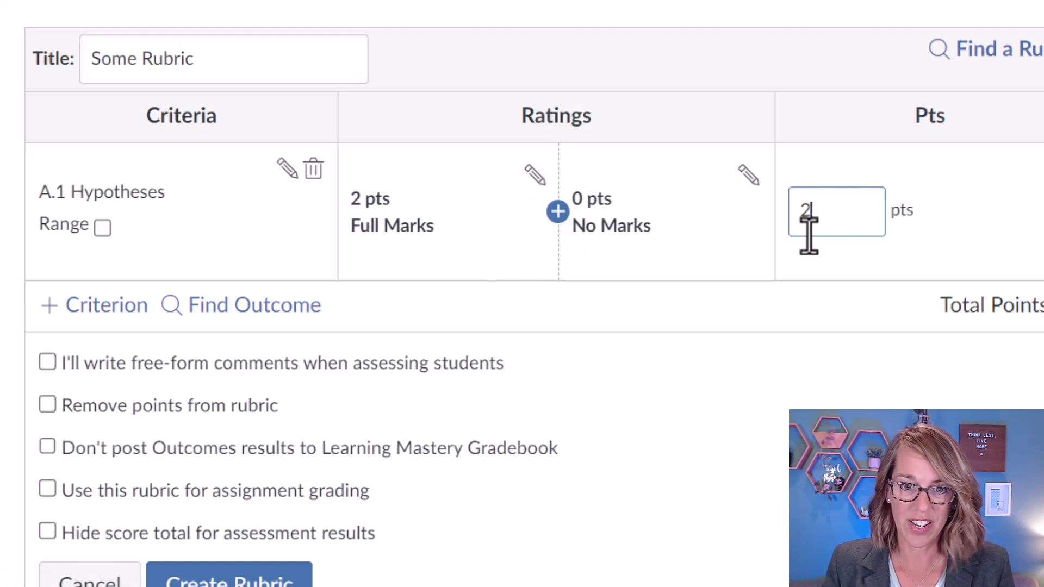
left_click(557, 211)
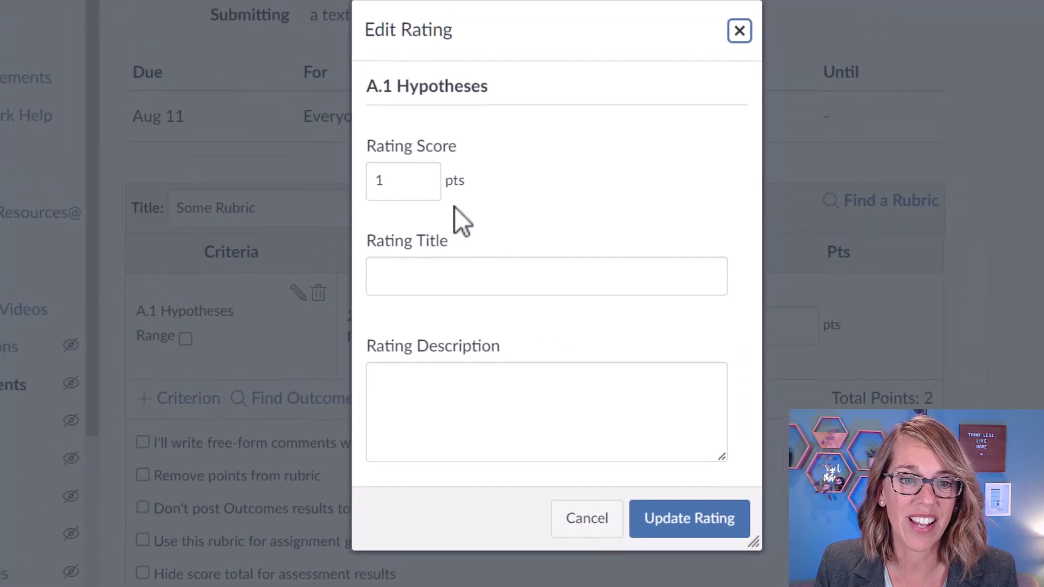
left_click(386, 271)
type("P")
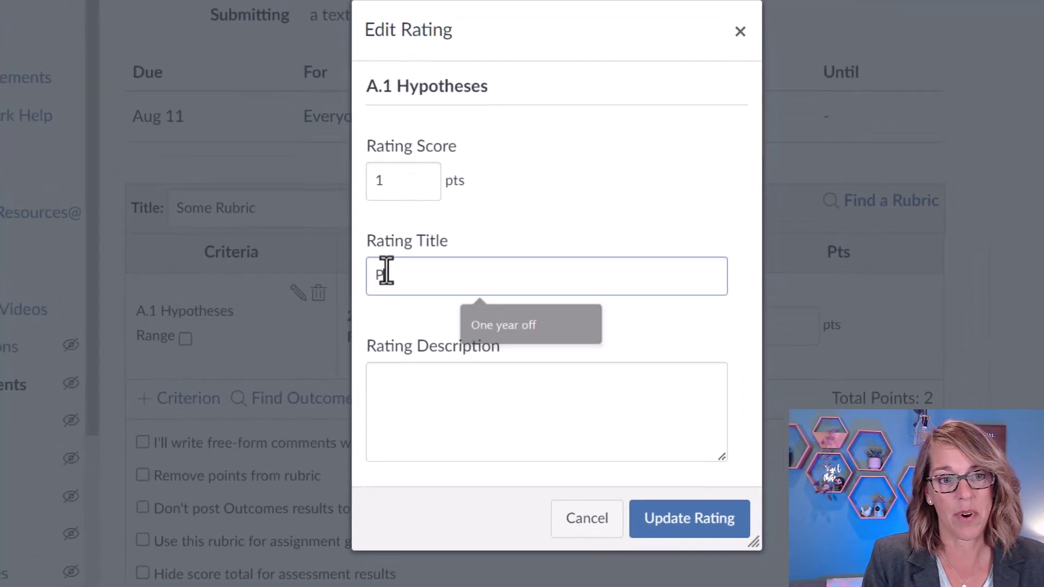
type("arti")
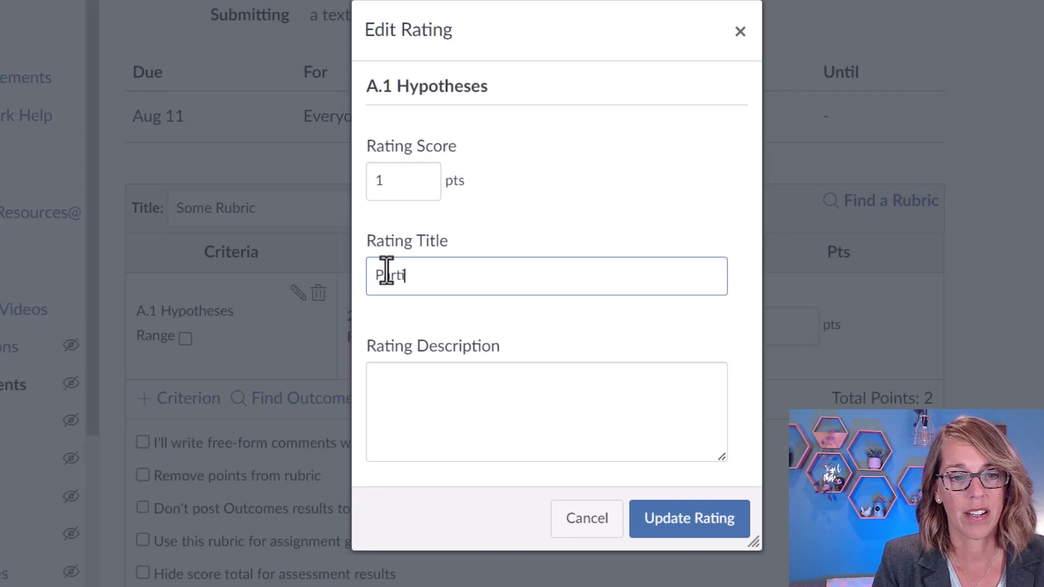
type("ally correct")
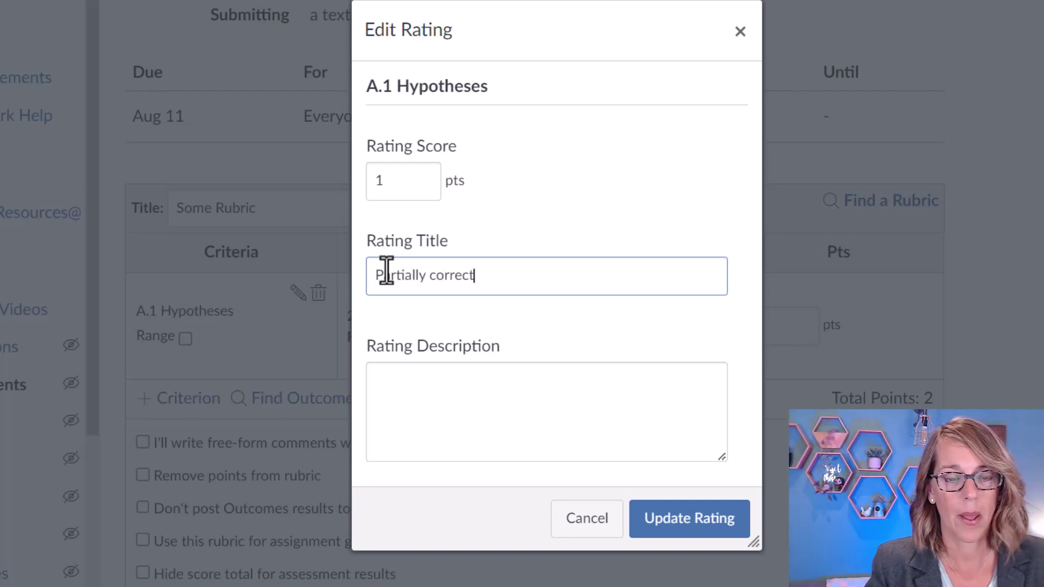
left_click(709, 523)
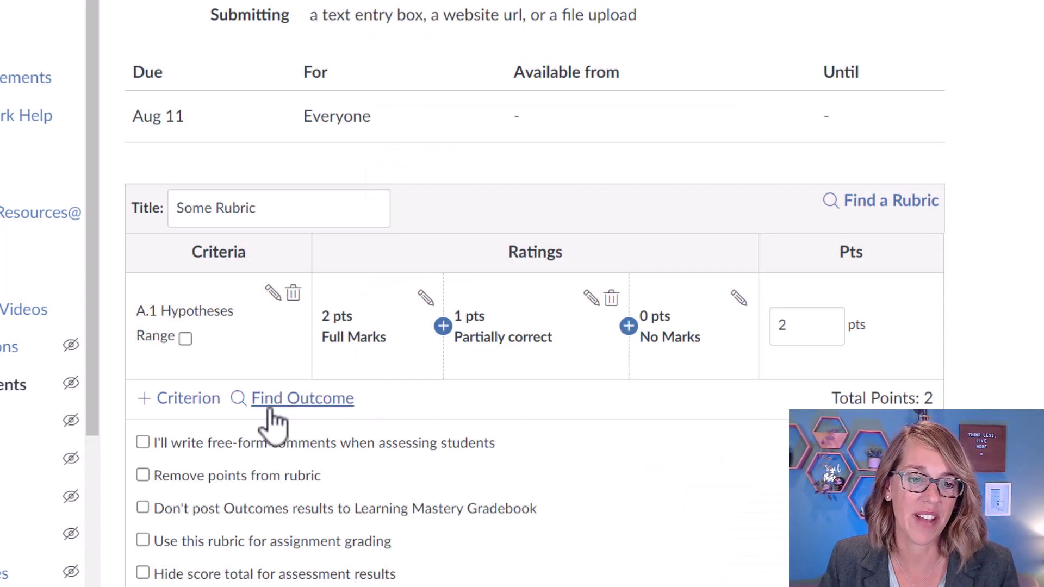
- Create a 5 pt criterion 'A.2 Critical Value' with Full Marks and No Marks ratings
scroll(288, 429, "down", 1)
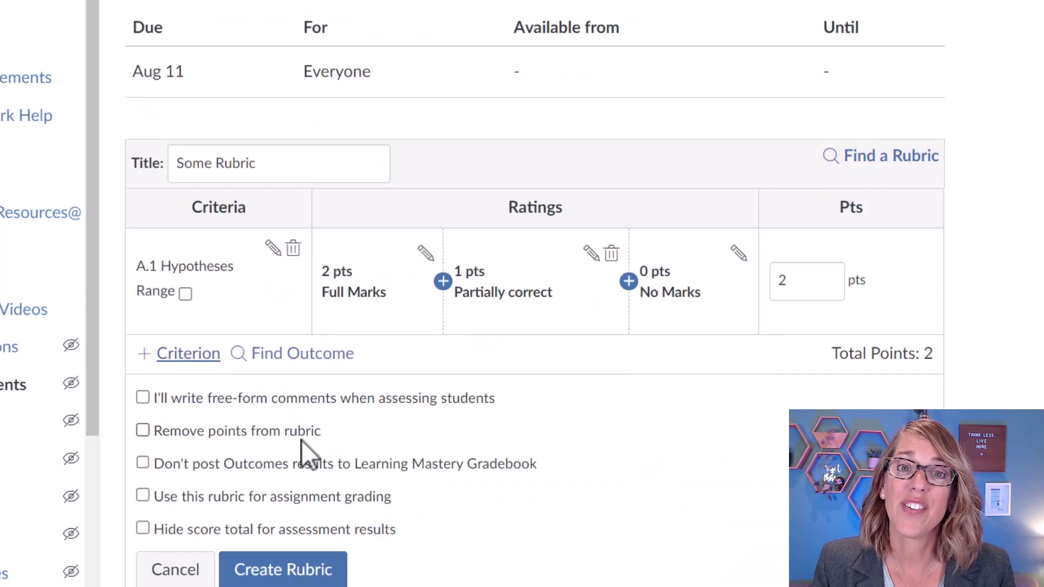
left_click(175, 359)
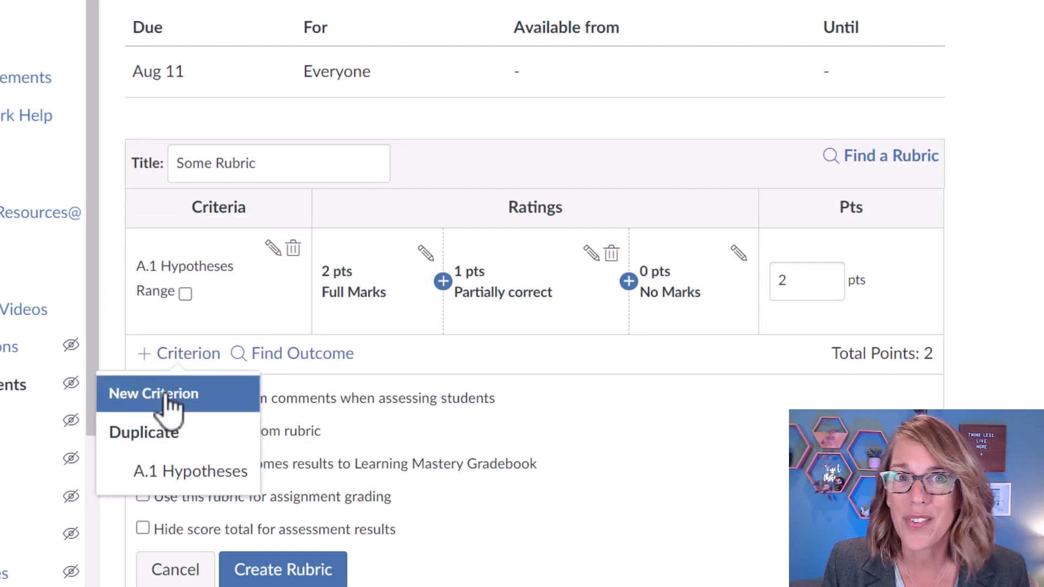
left_click(169, 397)
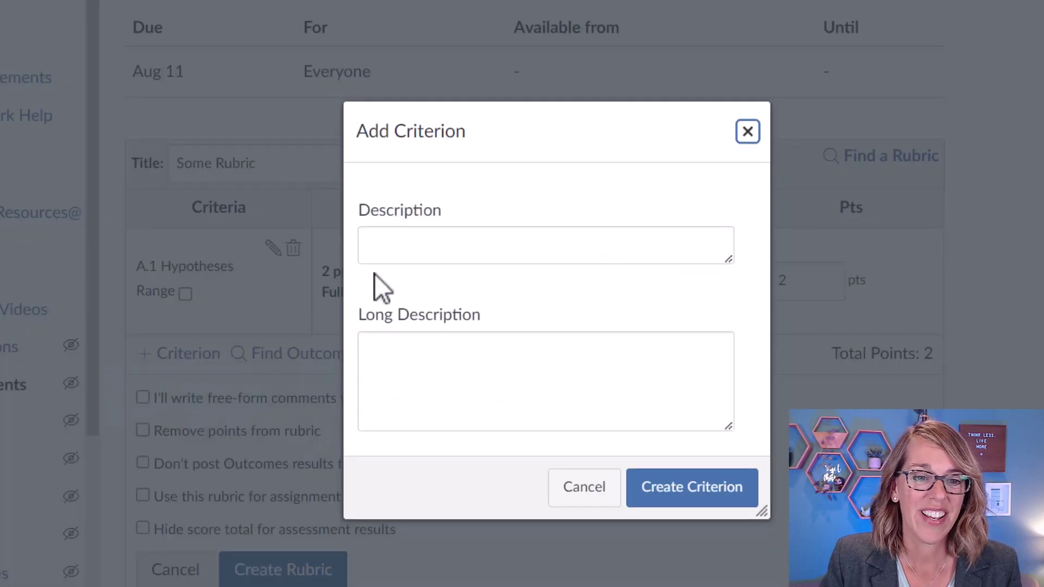
left_click(401, 234)
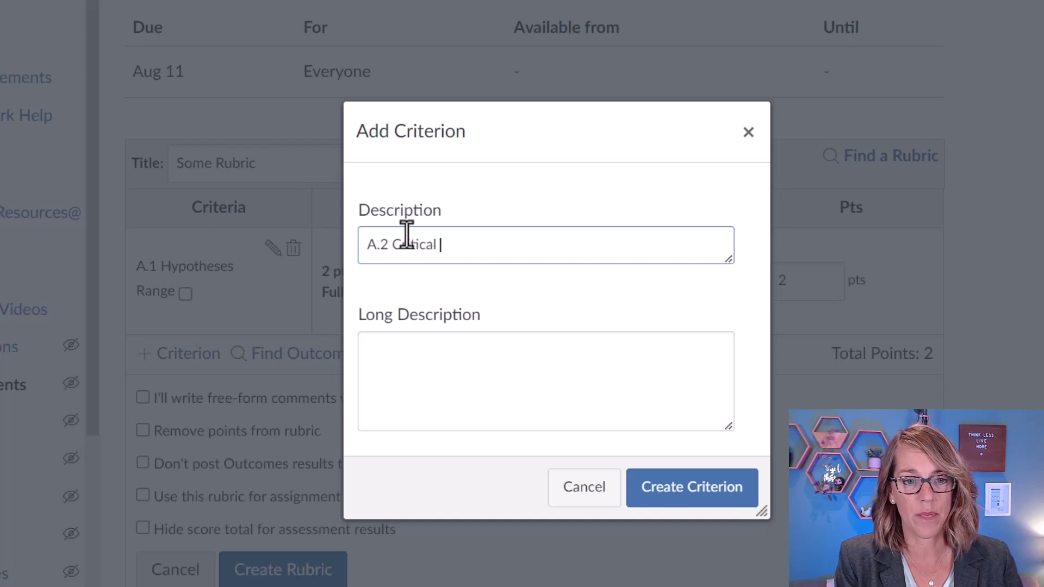
left_click(694, 489)
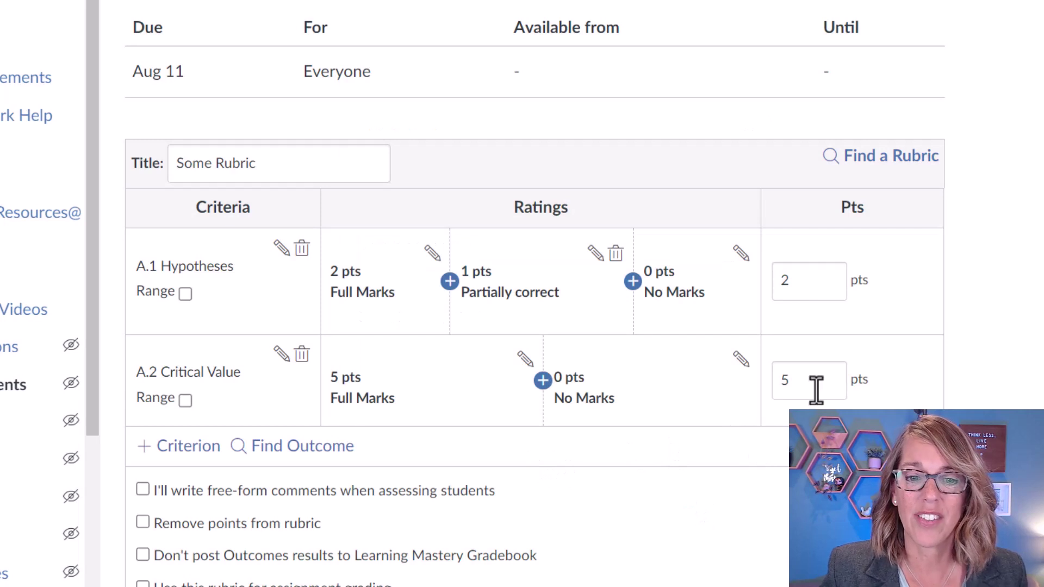
- Insert a 3 pts 'Mostly Correct' rating between A.2 Critical Value's Full Marks and No Marks
left_click(542, 388)
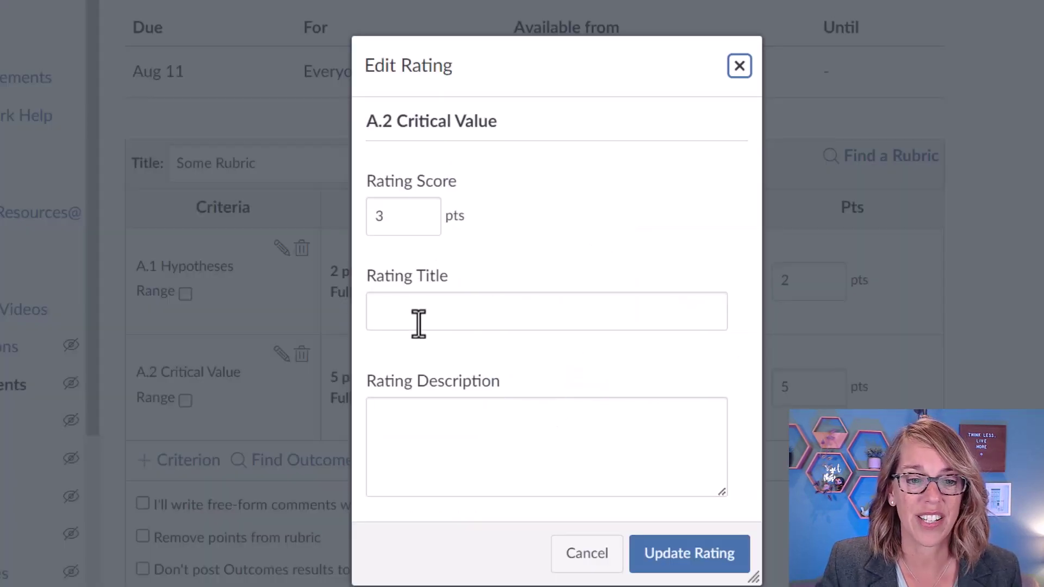
double_click(394, 215)
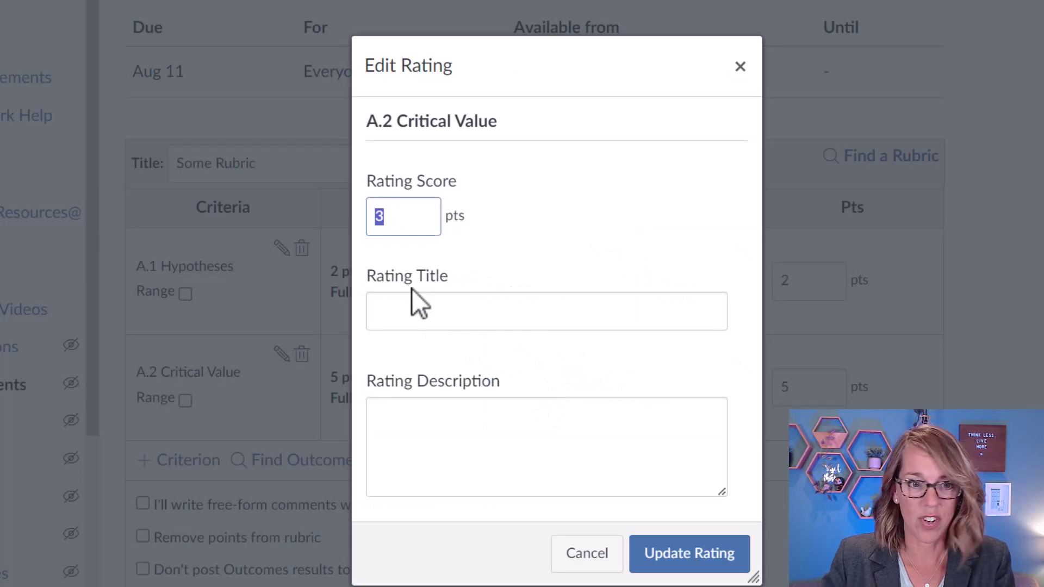
type("4")
double_click(400, 226)
type("2")
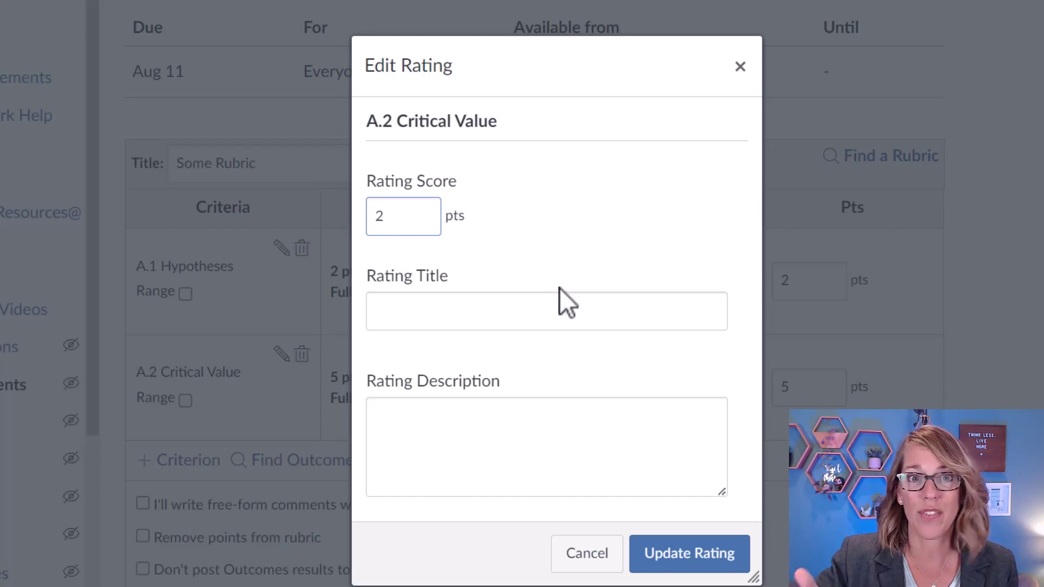
double_click(406, 225)
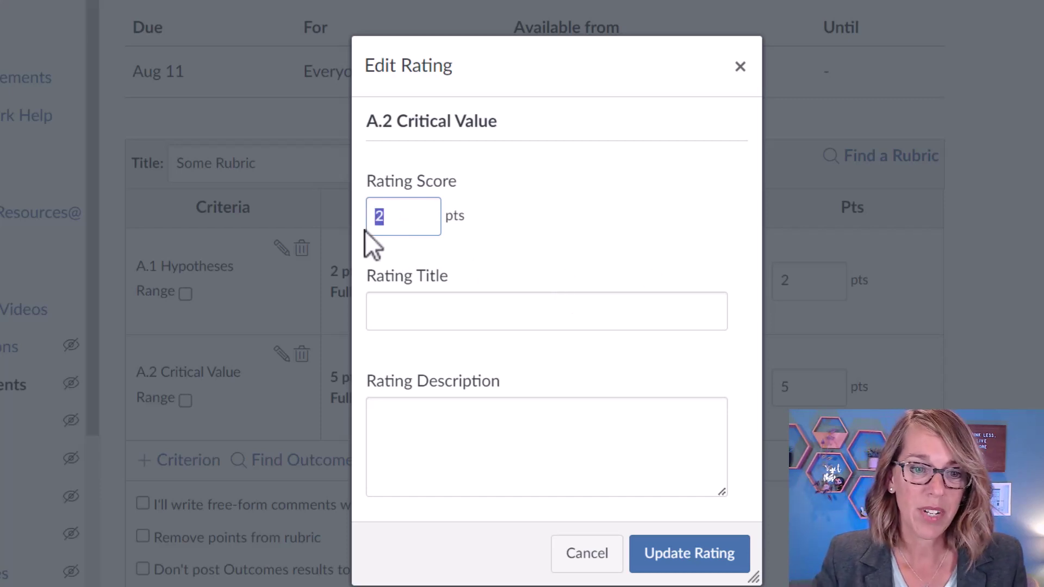
left_click(404, 310)
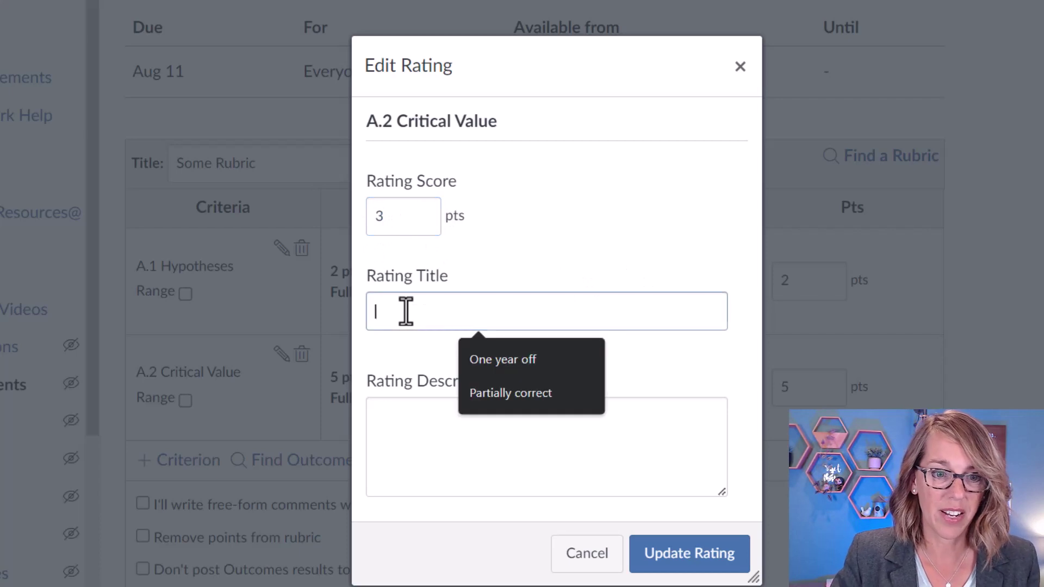
type("Mostly Correct")
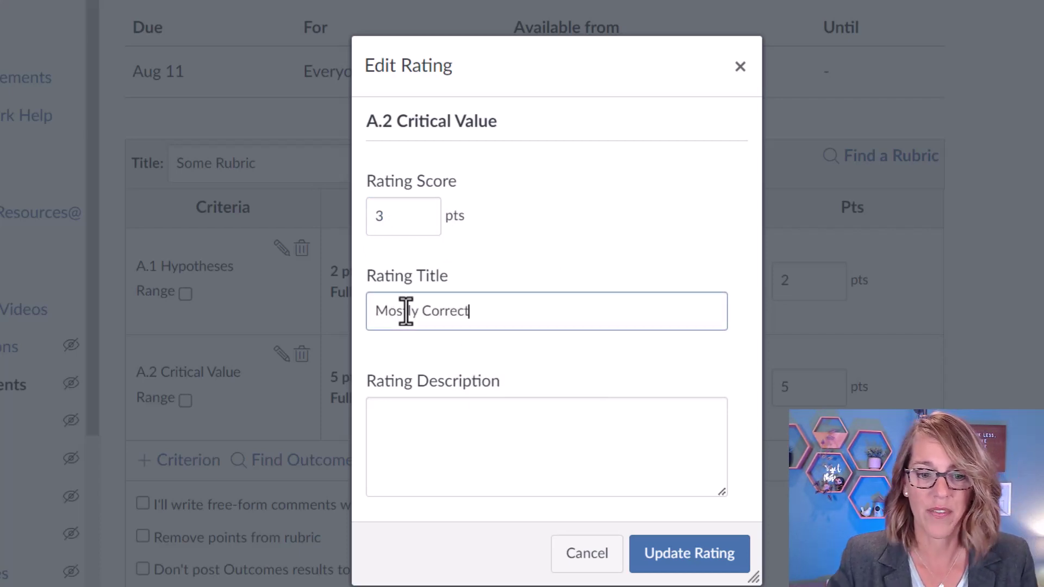
left_click(634, 560)
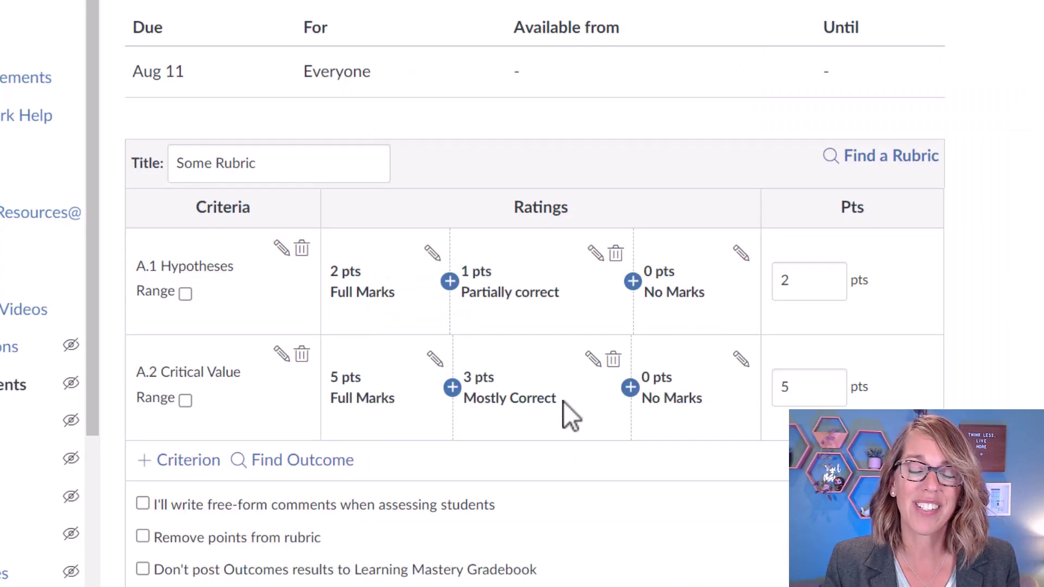
- Insert a 1 pt 'Correct Sign' rating between A.2's 3 pts and 0 pts ratings
left_click(631, 388)
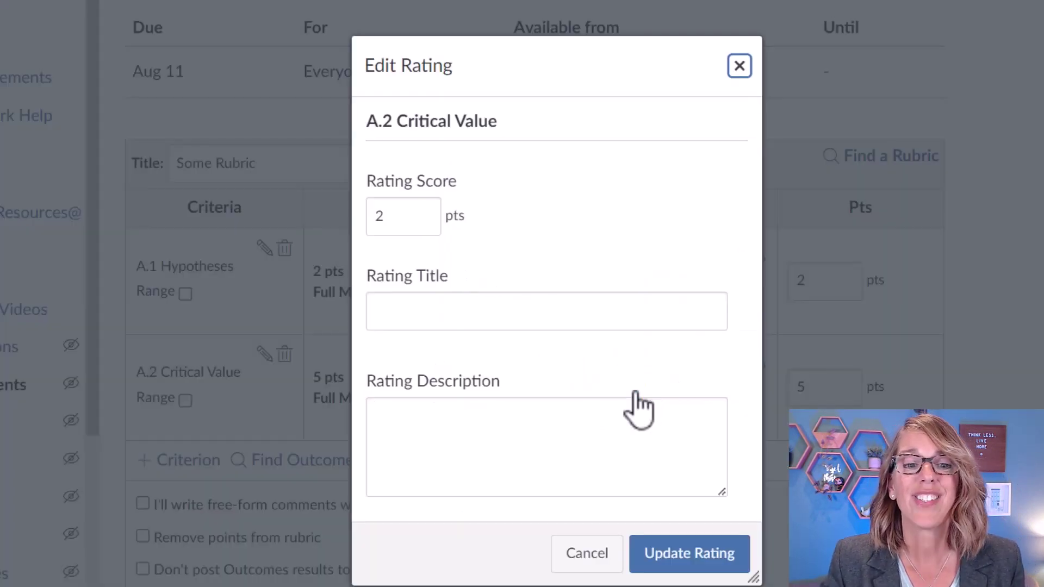
double_click(405, 220)
type("1")
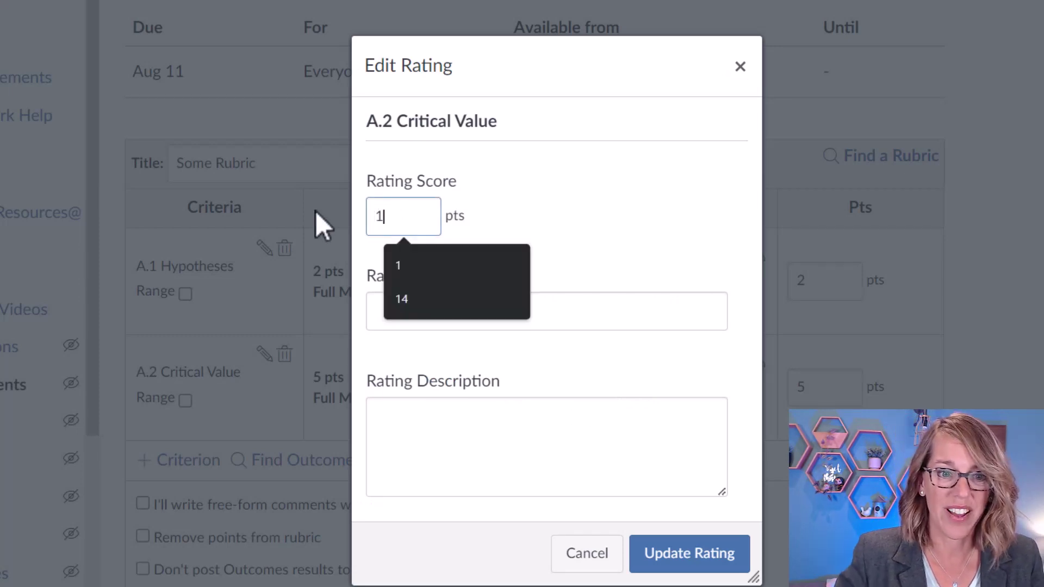
left_click(368, 317)
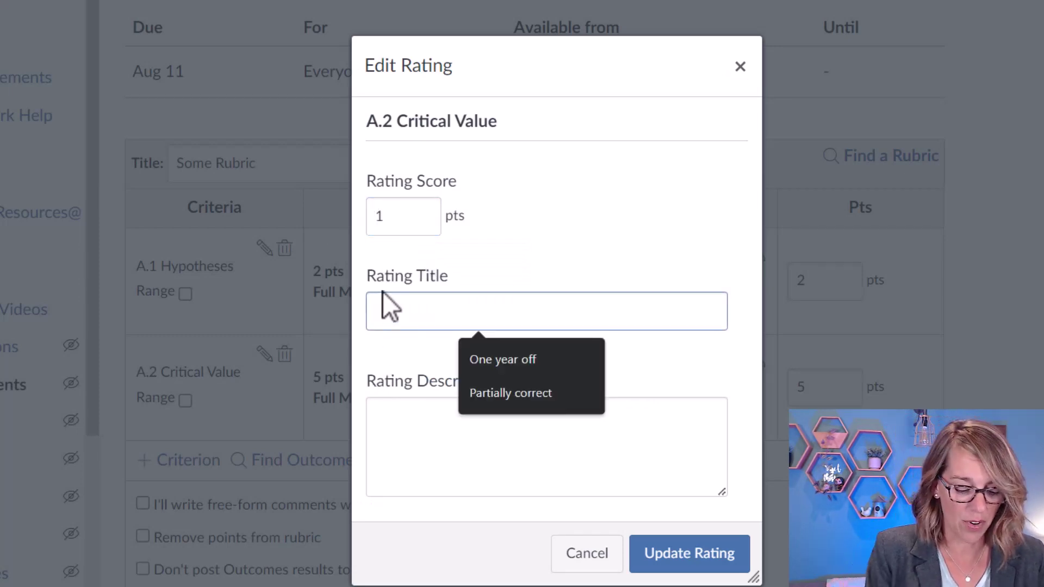
type("Correct Sign")
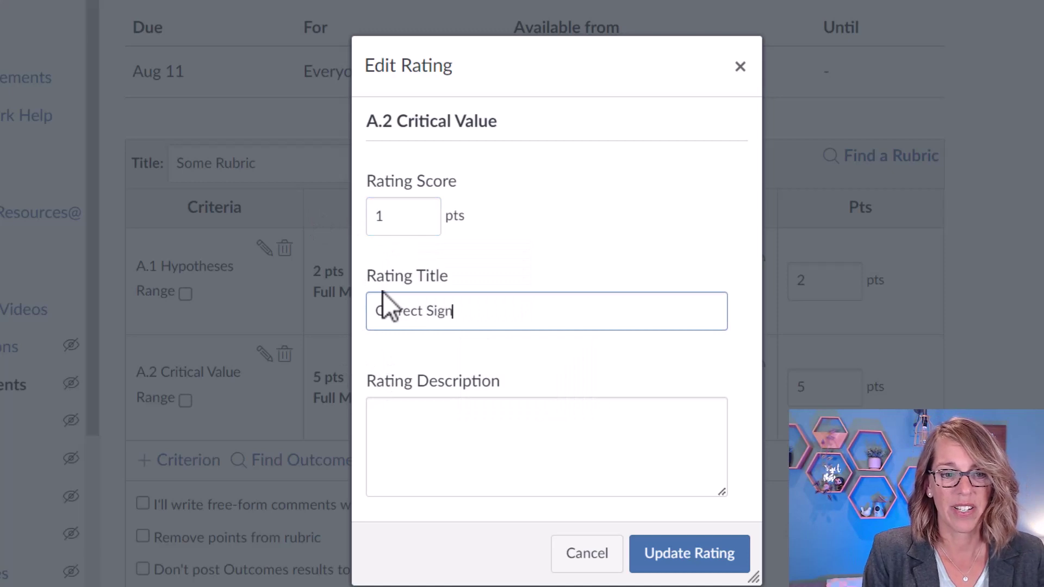
left_click(715, 567)
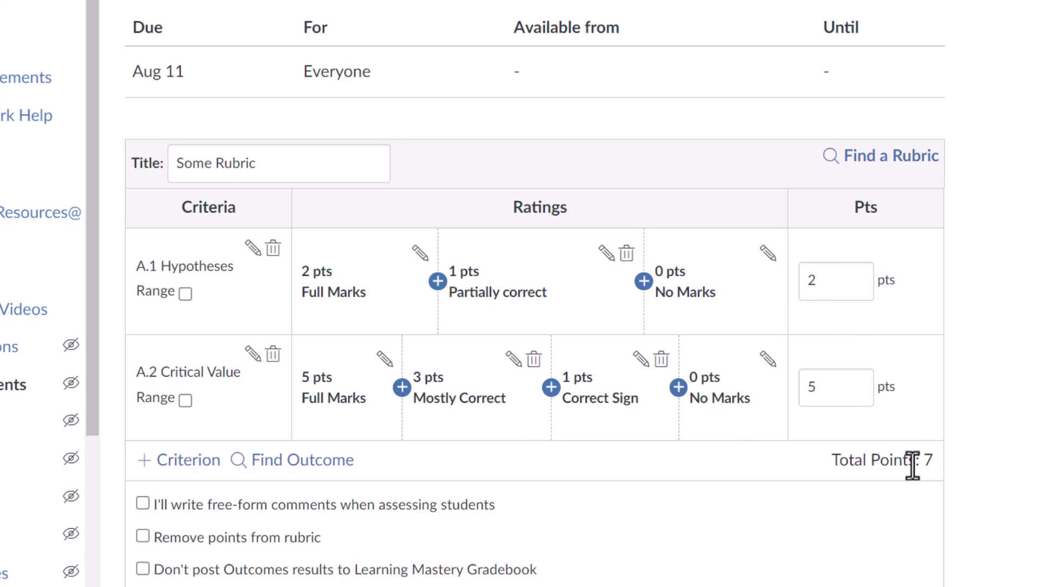
- Turn on 'Use this rubric for assignment grading' for Some Rubric
scroll(543, 494, "down", 1)
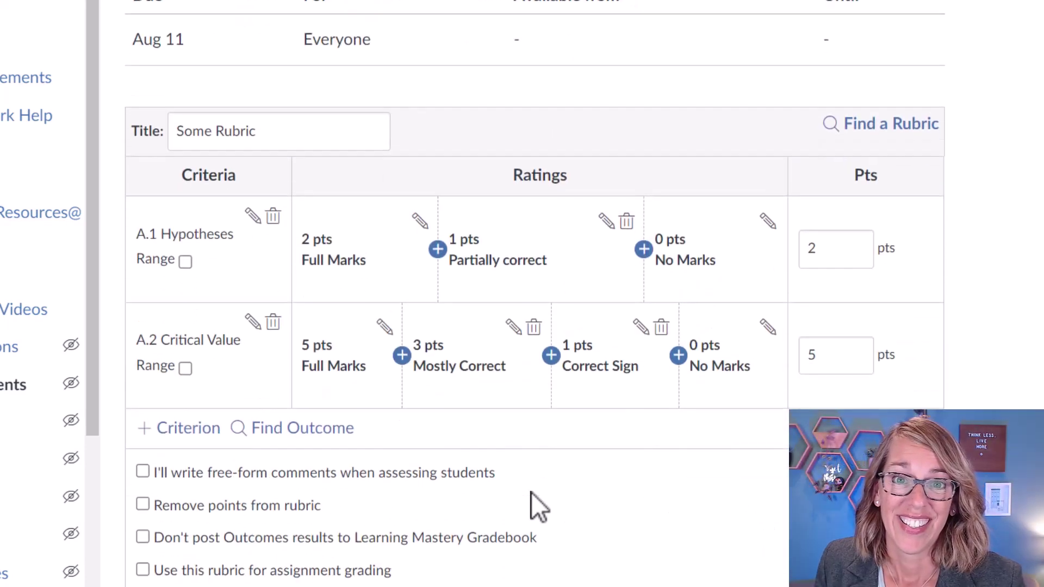
scroll(534, 489, "down", 2)
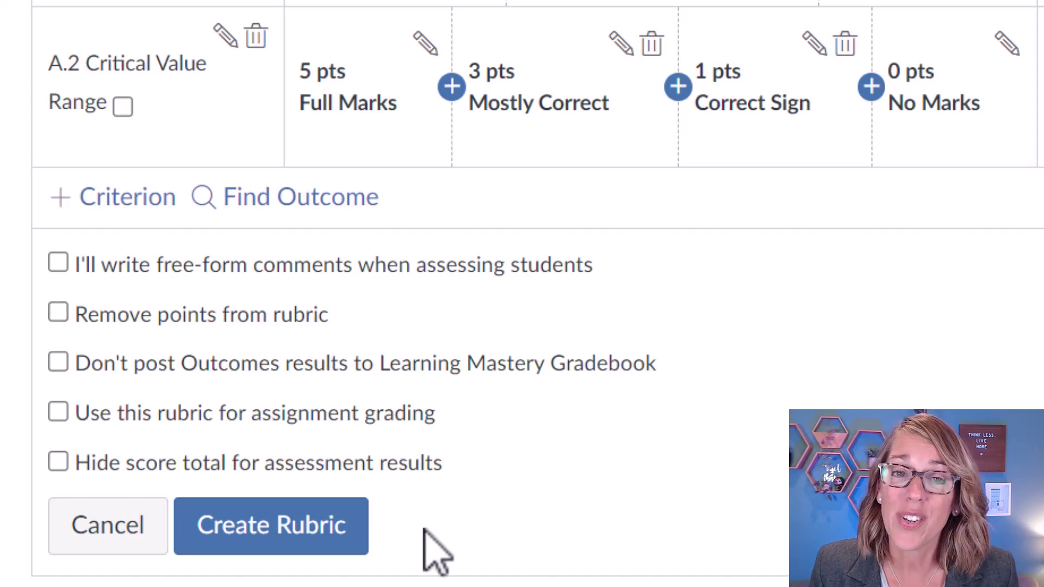
left_click(58, 412)
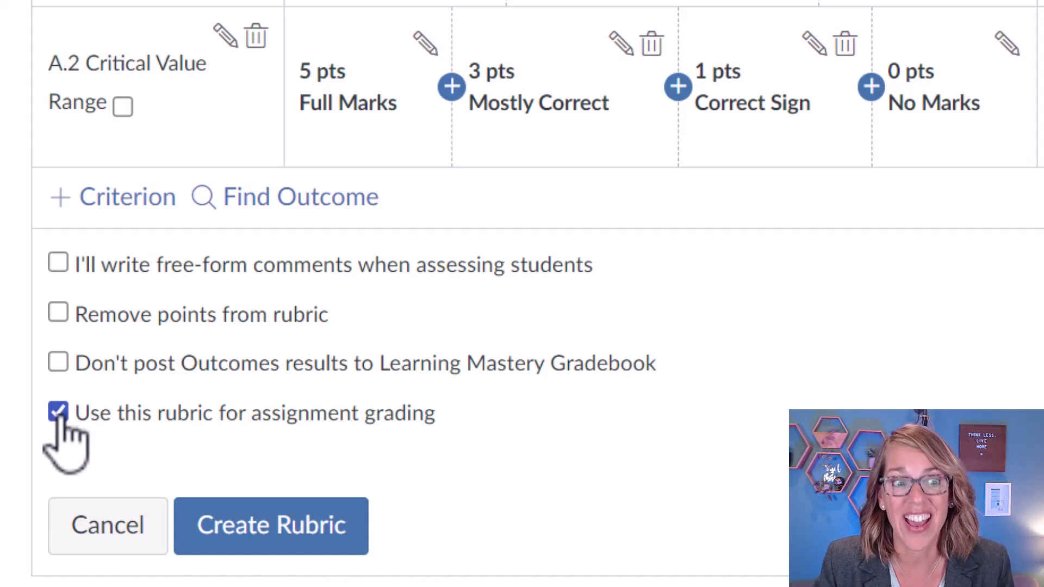
- Create Some Rubric and change the assignment's points to 7 to match it
left_click(278, 536)
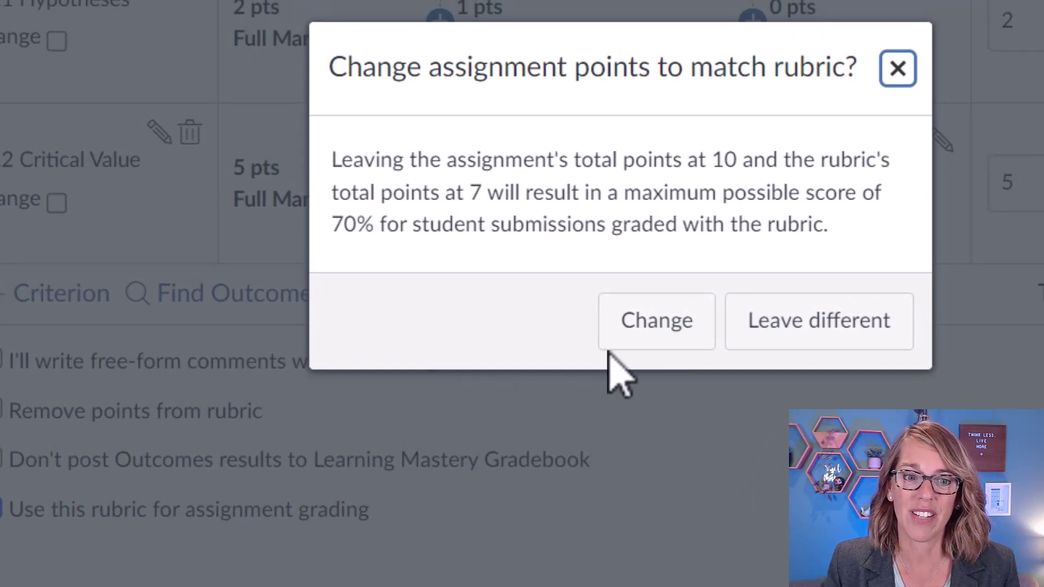
left_click(644, 335)
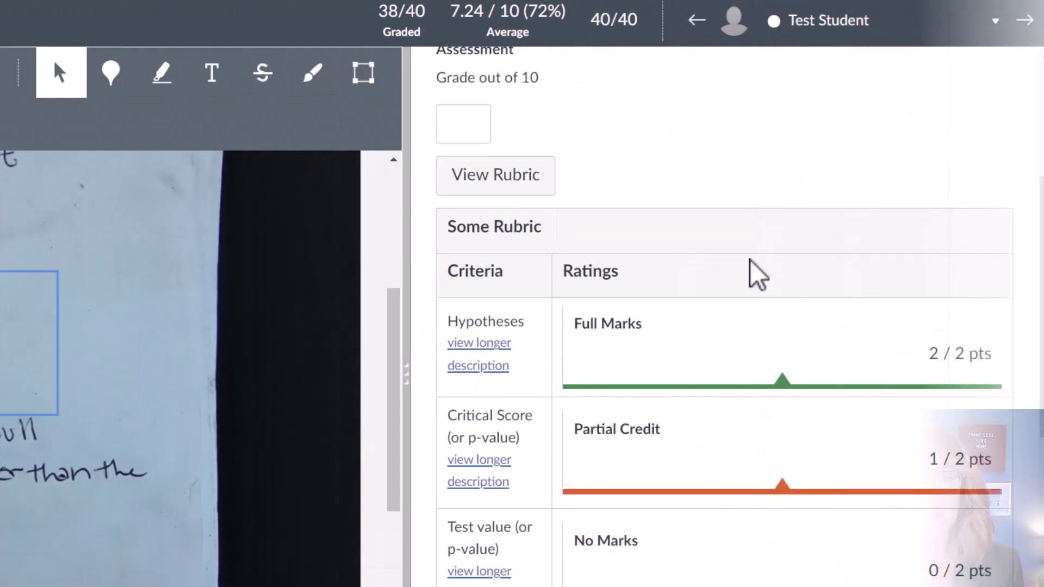
- Rubric-grade the submission: Critical Score full marks, partial credit on Test value and Summary
left_click(525, 184)
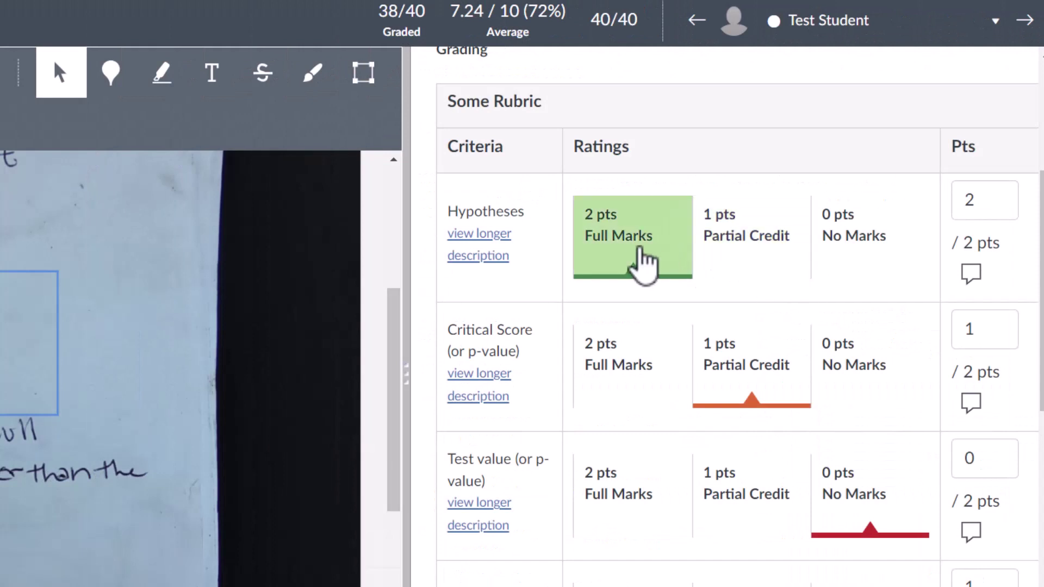
left_click(635, 247)
left_click(647, 380)
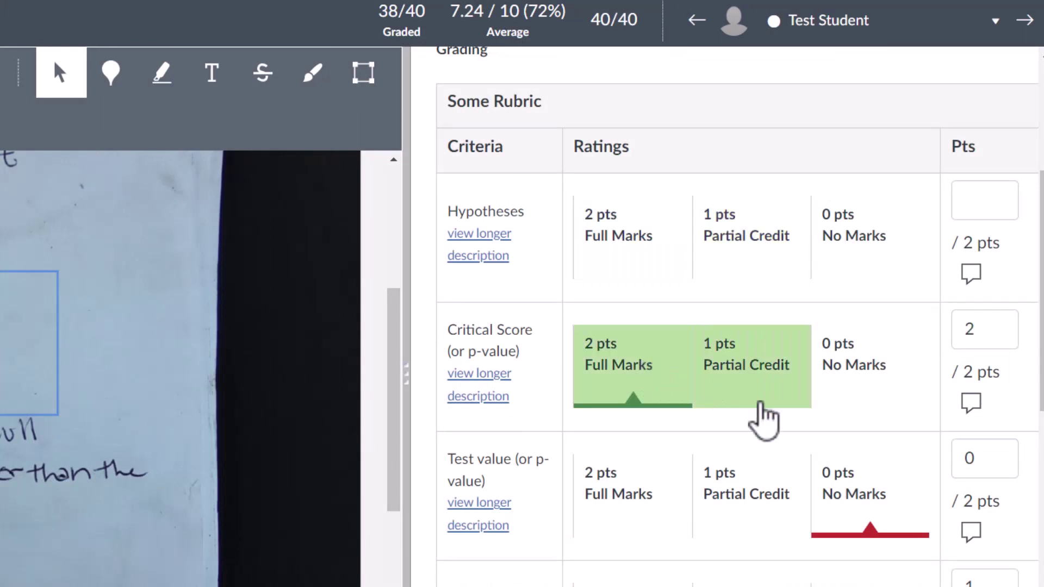
left_click(777, 502)
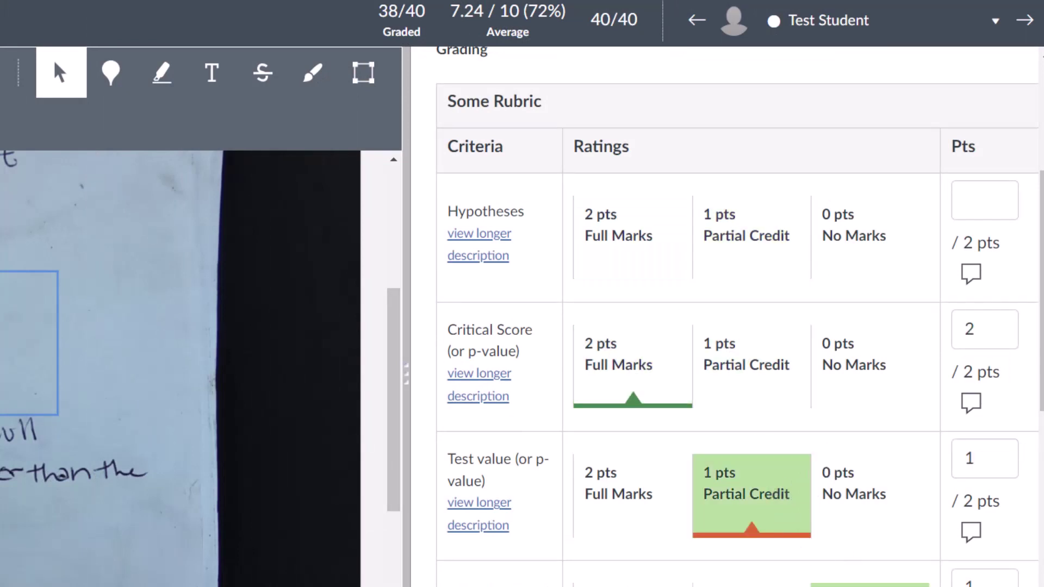
scroll(761, 544, "down", 3)
left_click(763, 567)
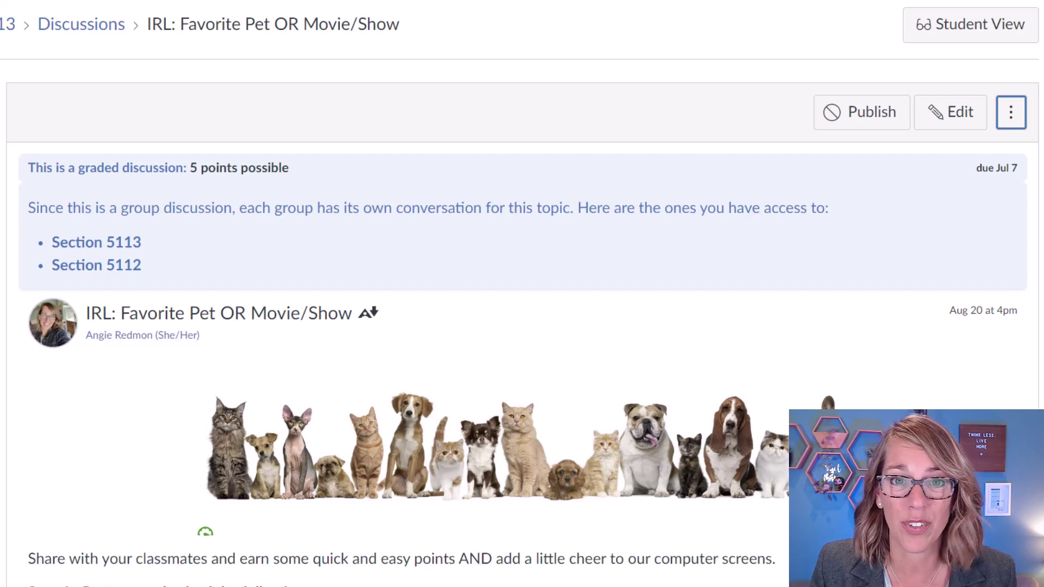
- Add a new rubric draft, 'Some Rubric', to the IRL: Favorite Pet OR Movie/Show discussion
left_click(1011, 113)
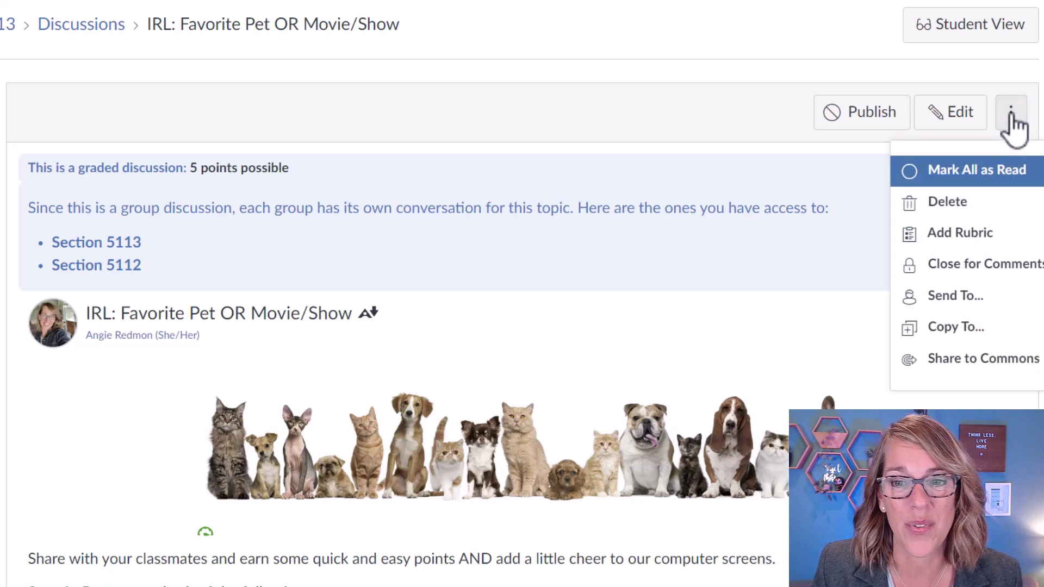
left_click(988, 233)
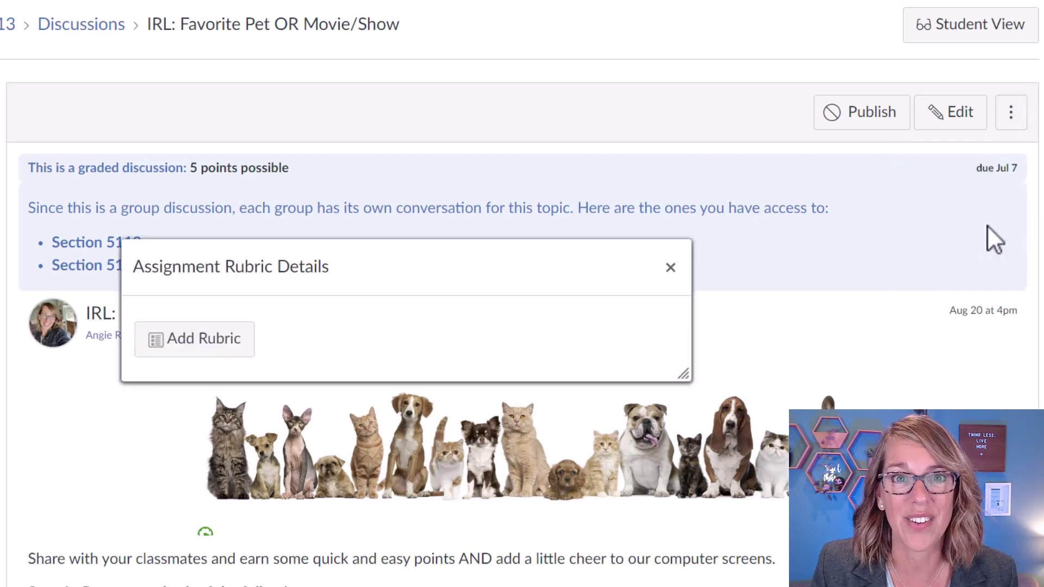
left_click(193, 351)
scroll(778, 373, "down", 3)
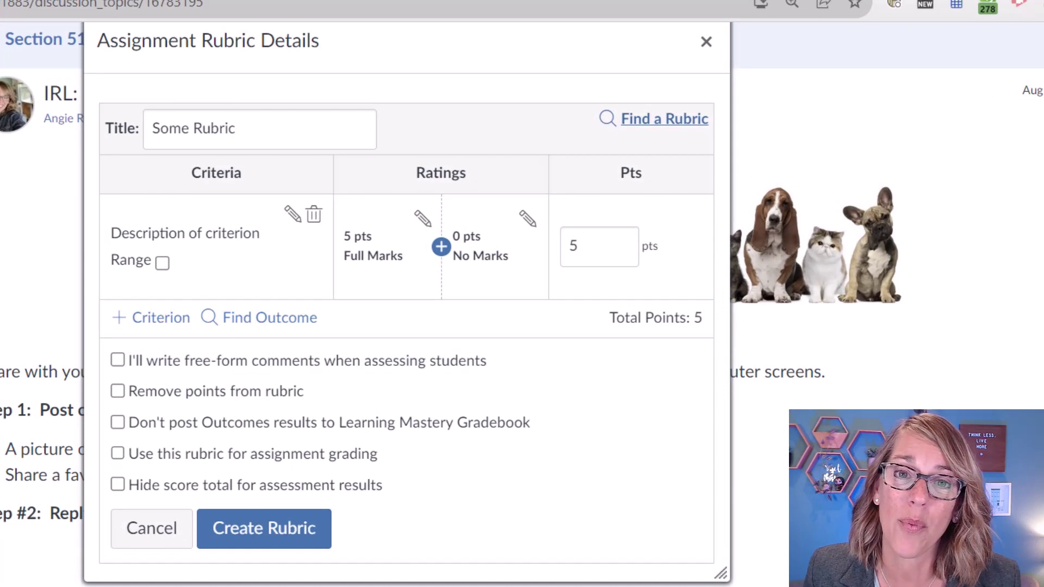
- Dismiss the Assignment Rubric Details dialog to return to the discussion page
left_click(706, 41)
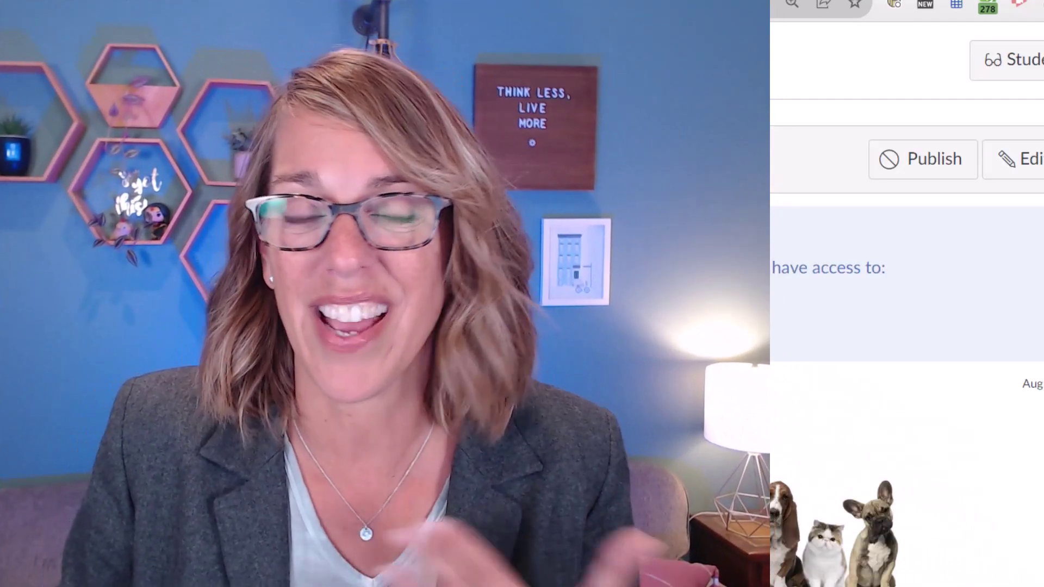